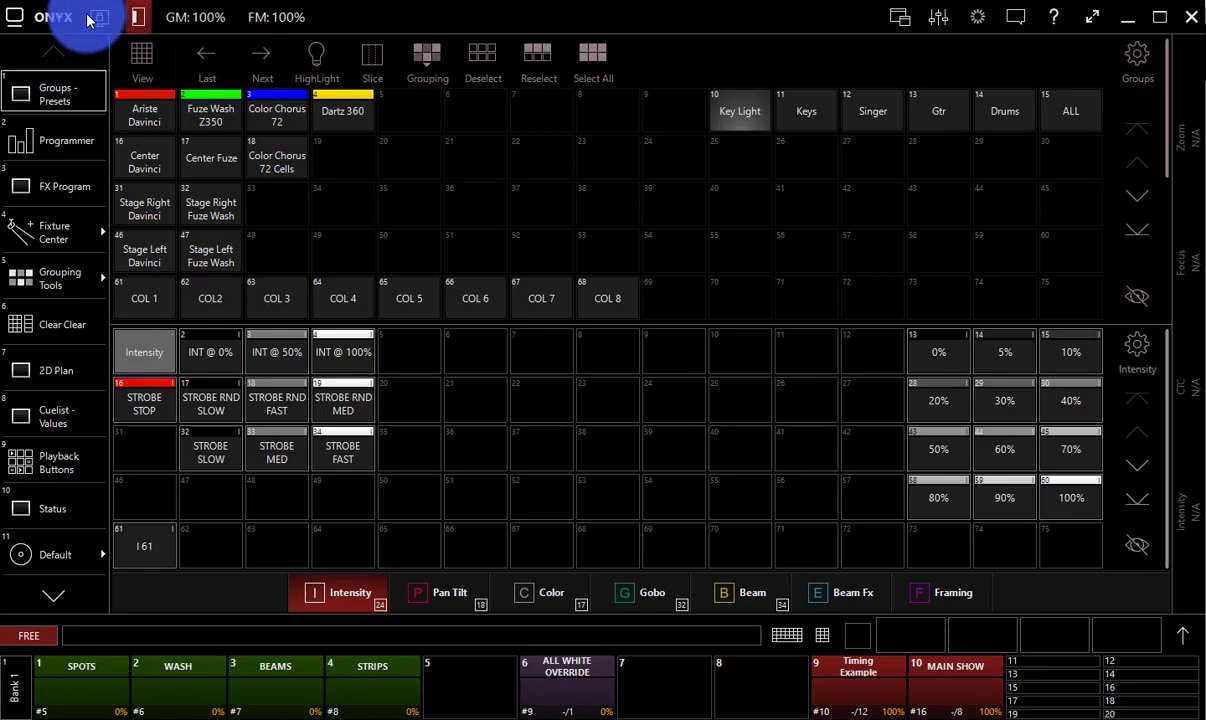
In the console's network interface settings, turn on OSC for the Ethernet interface and apply the change.
click(52, 20)
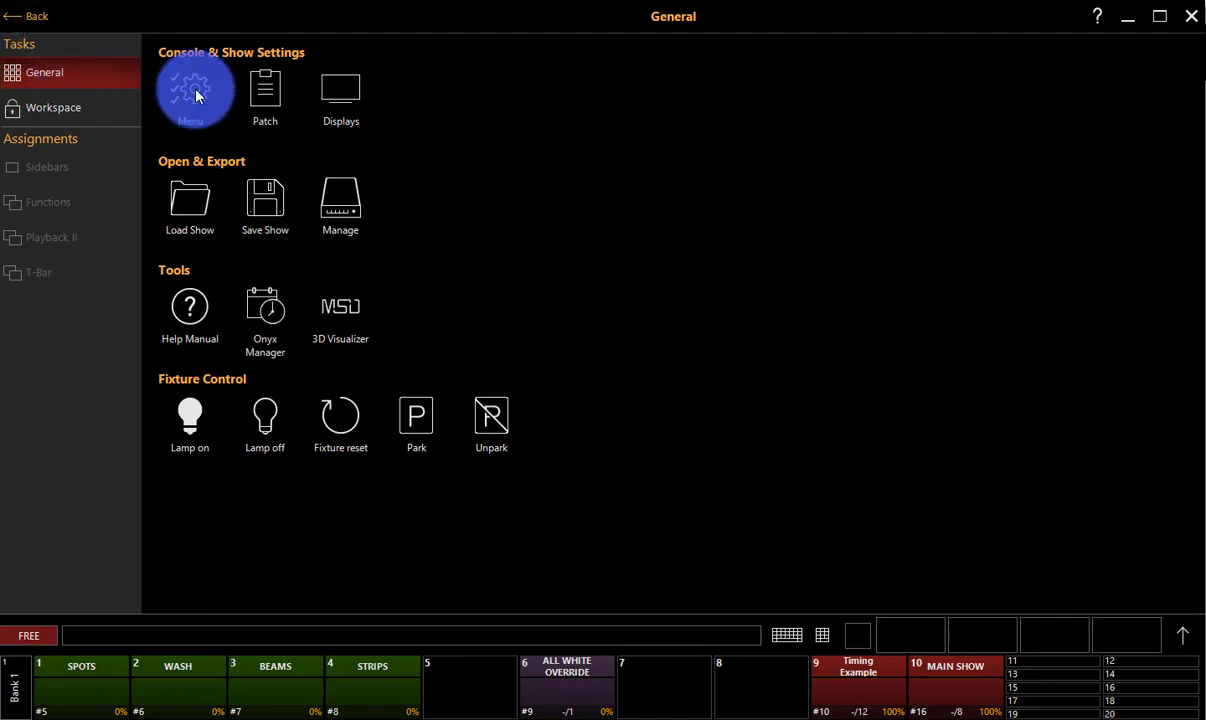
click(196, 95)
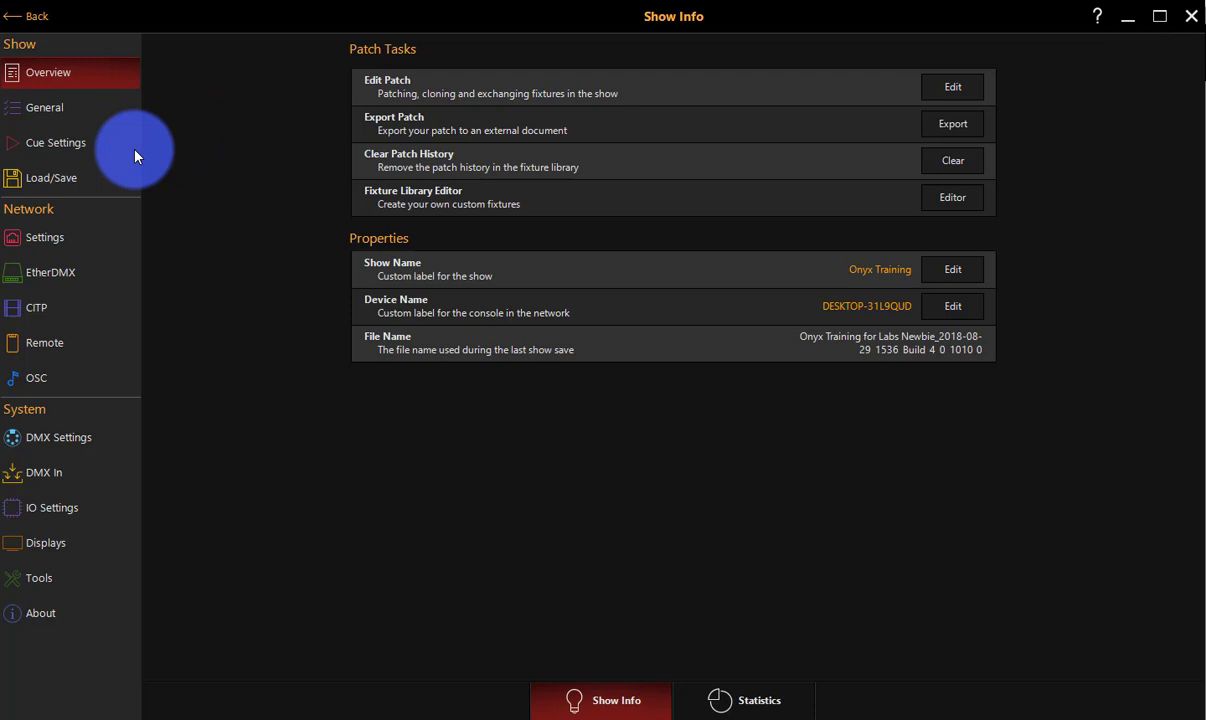
click(77, 241)
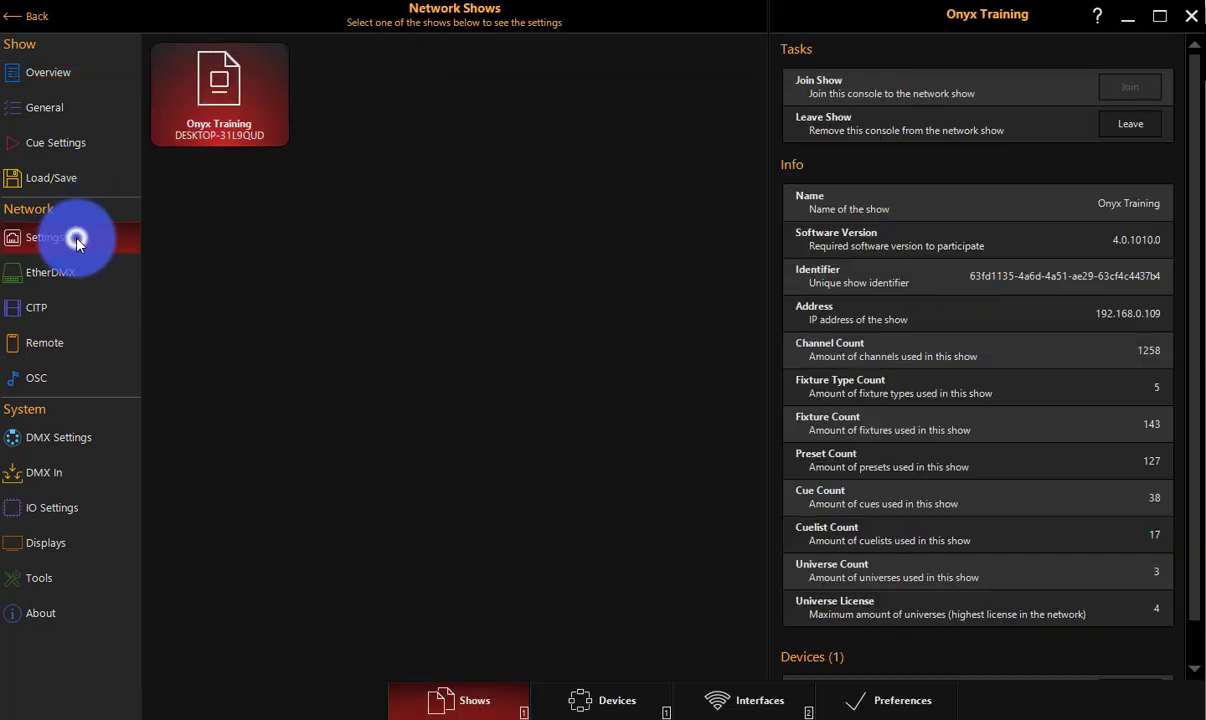
click(703, 703)
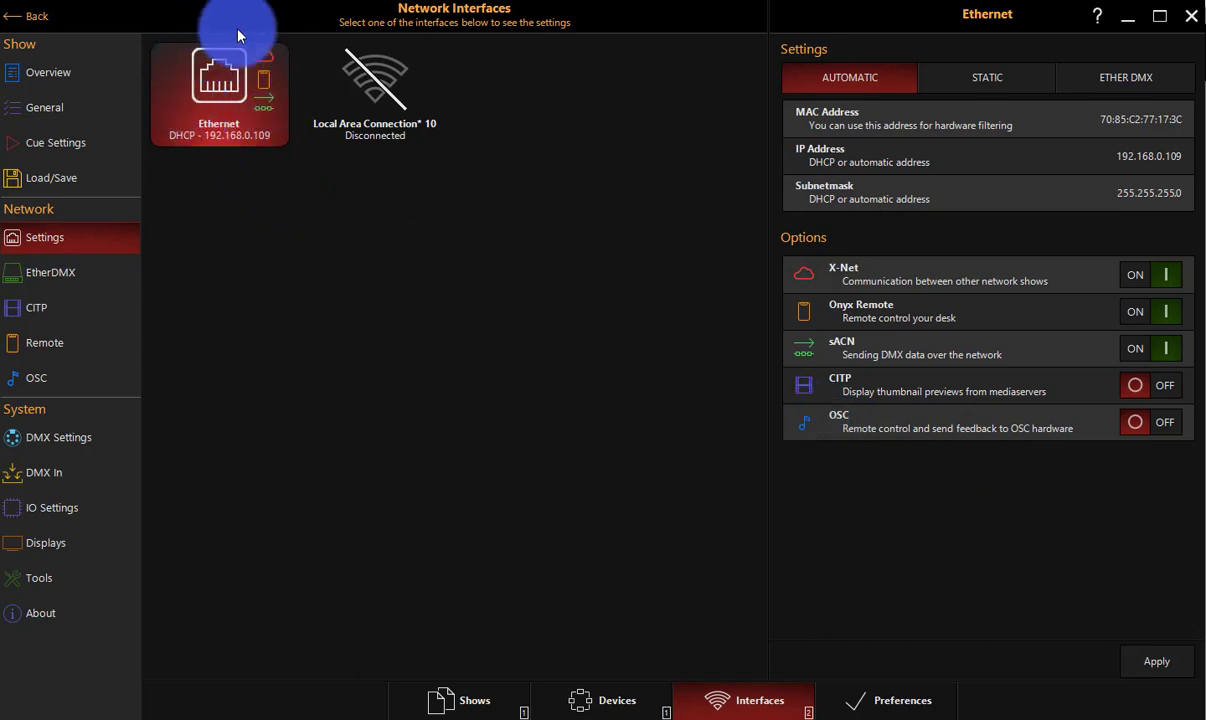
click(1160, 424)
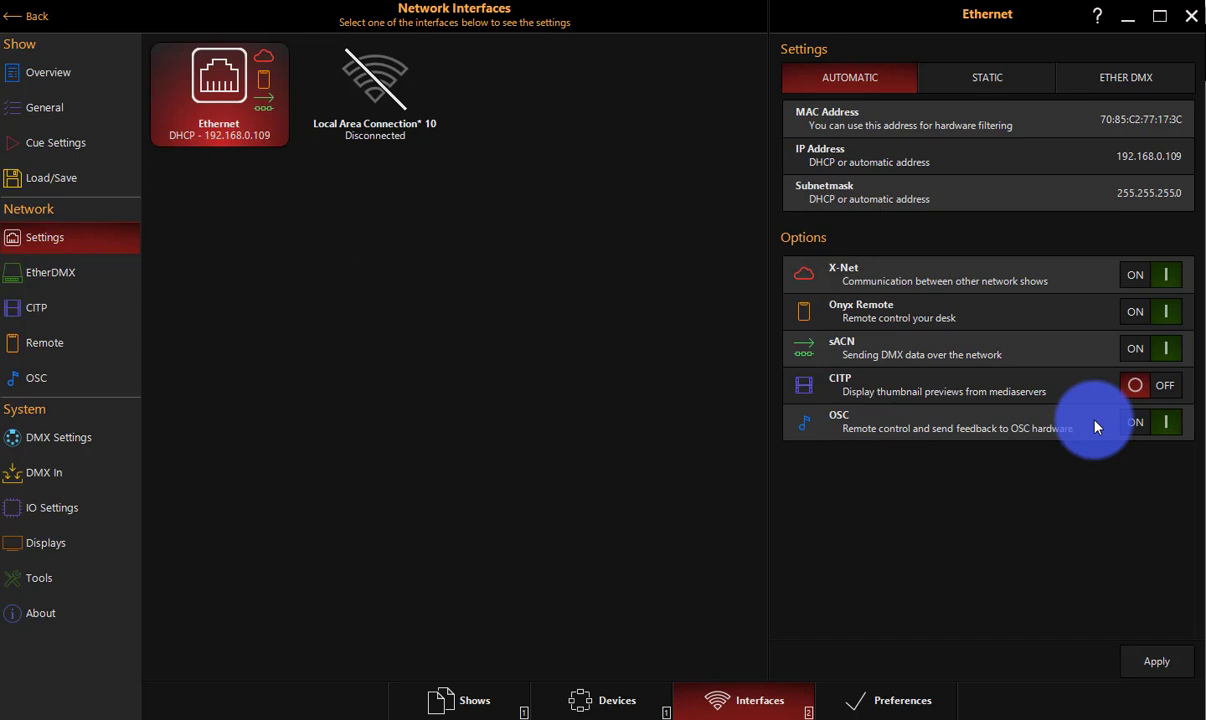
click(1165, 668)
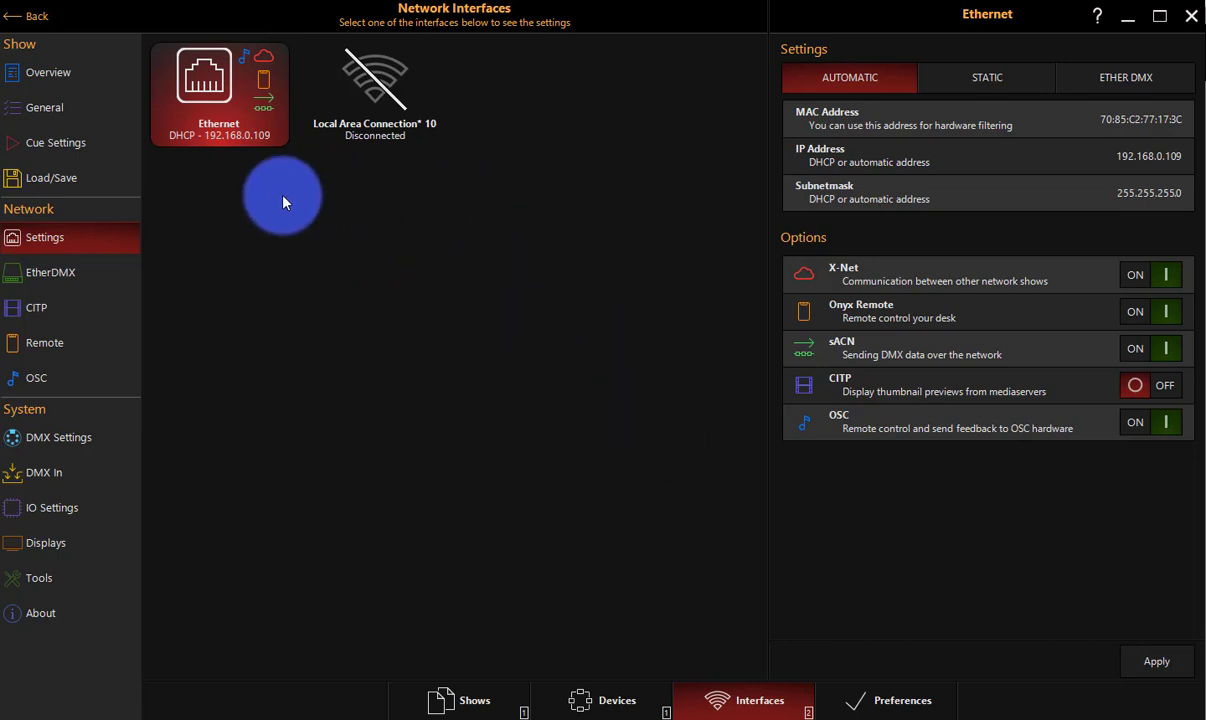
Activate the first OSC device, the one on port 9000, and name it "Touch OSC".
click(72, 385)
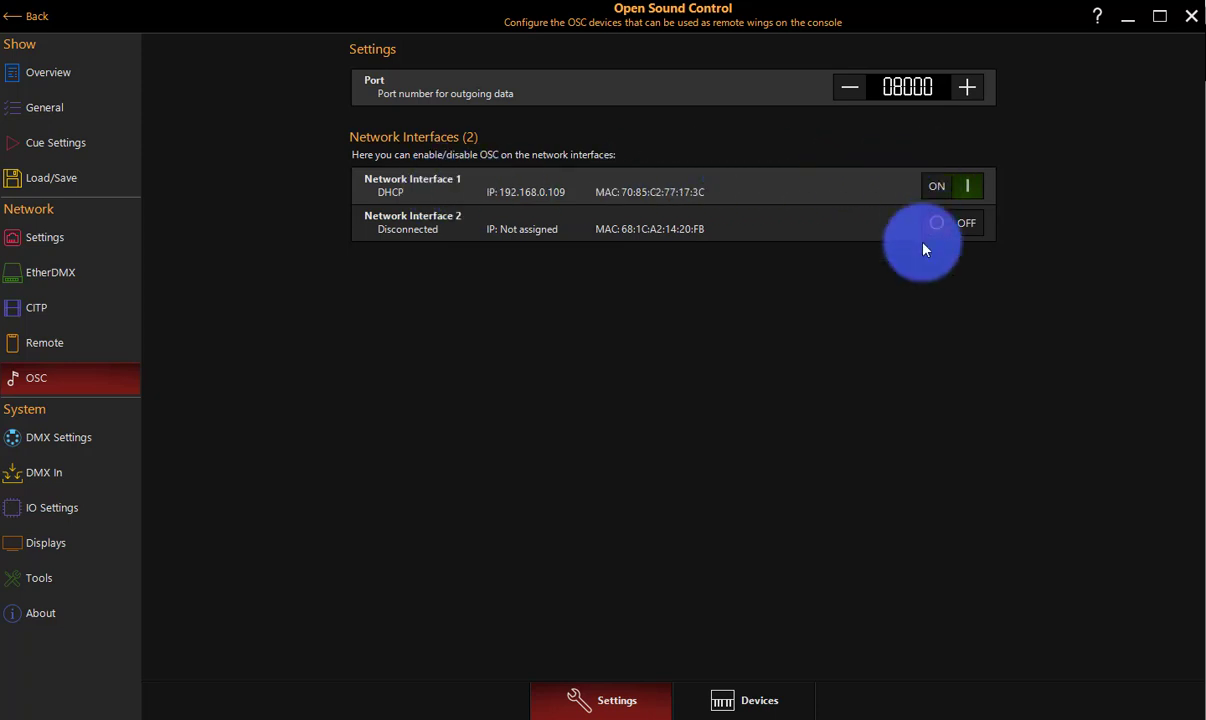
click(760, 701)
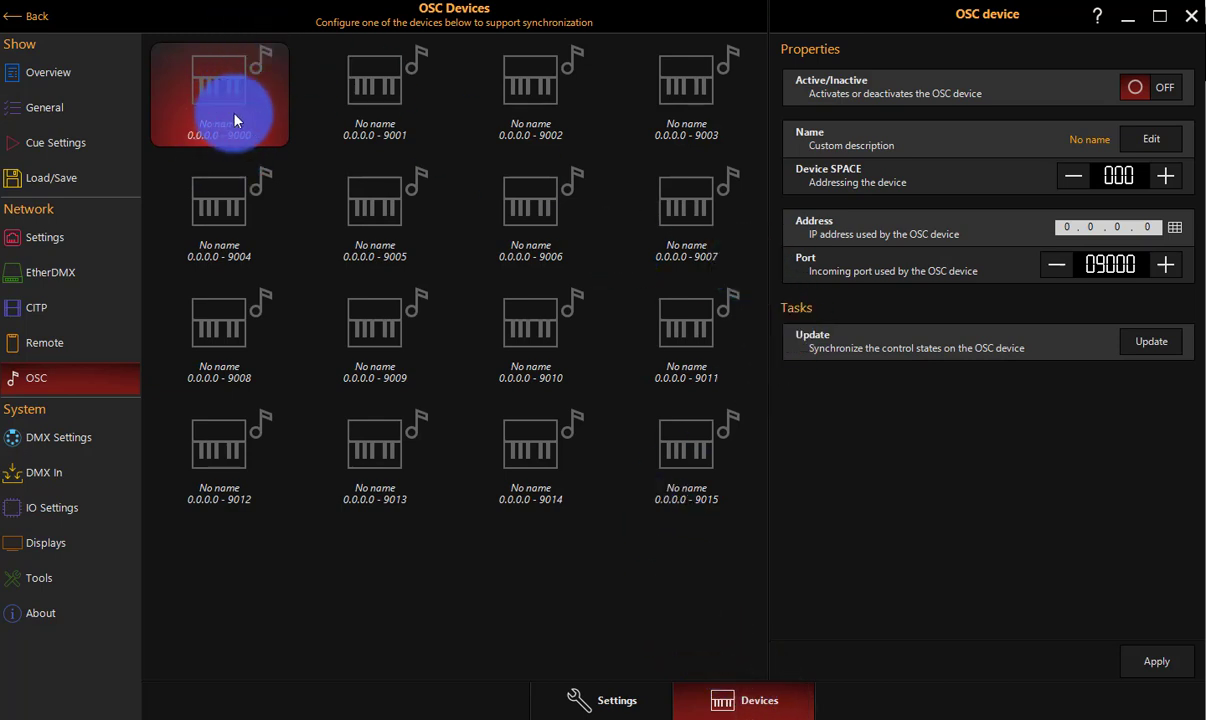
click(1138, 87)
click(1150, 140)
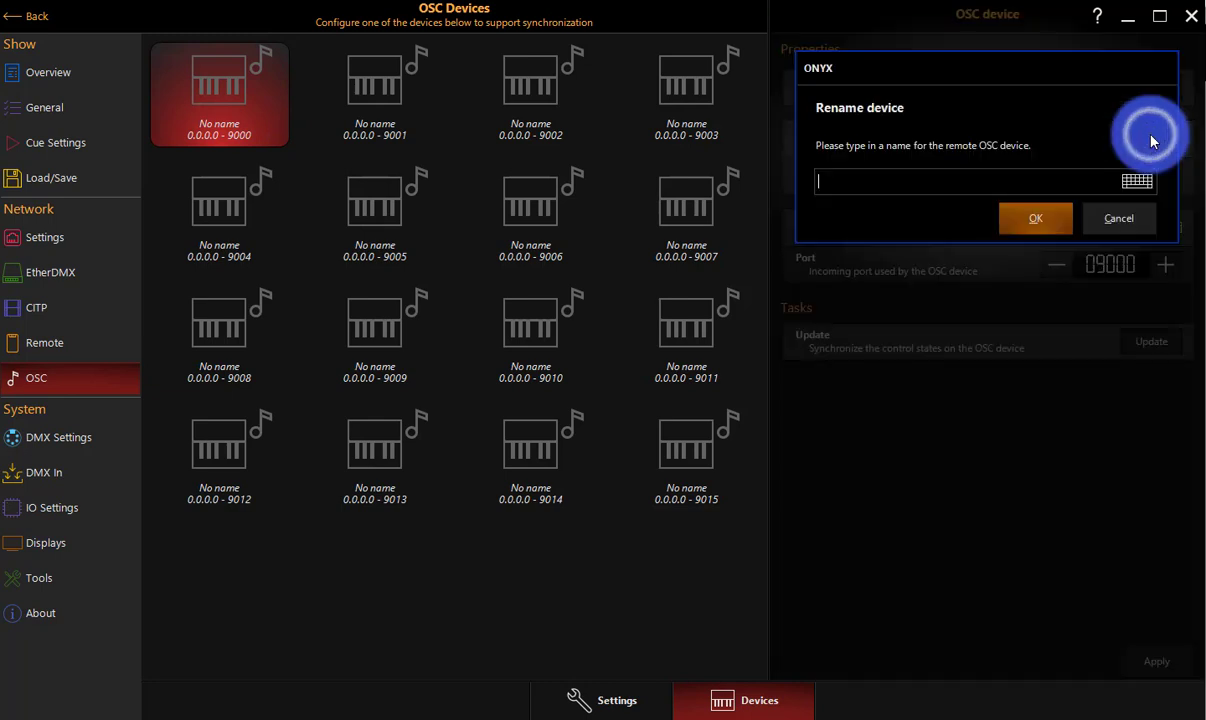
text(Tout)
text(ch OSC)
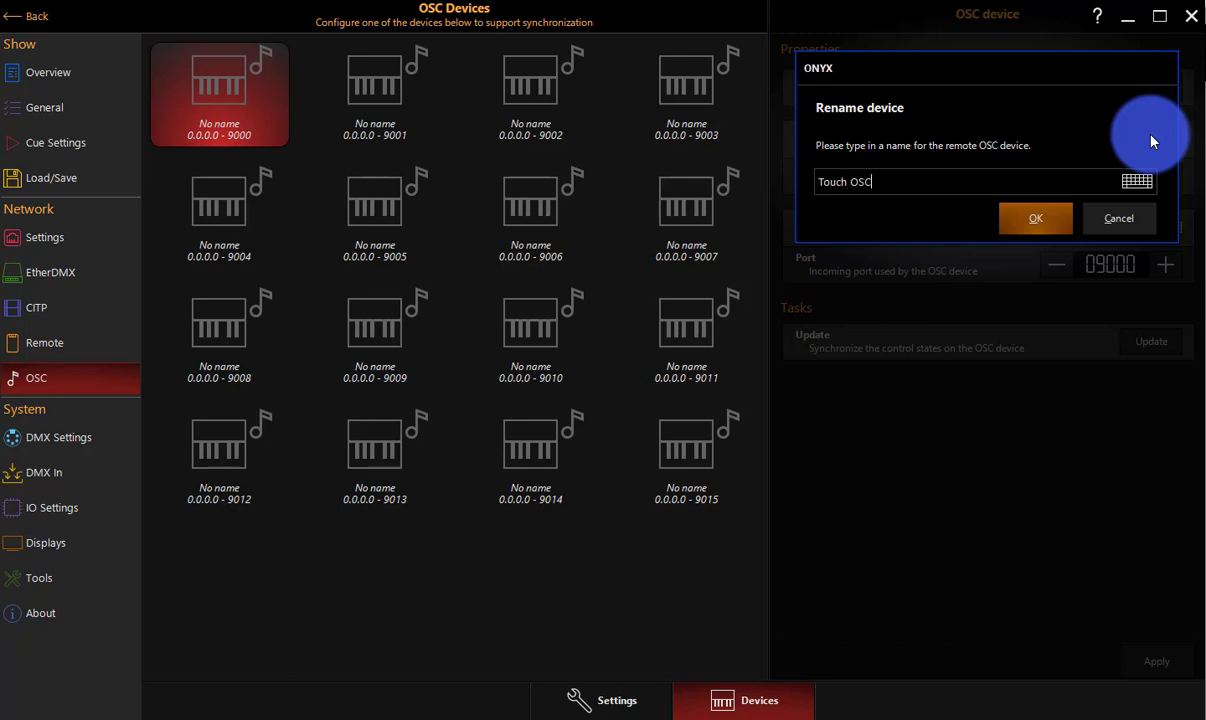
key(Return)
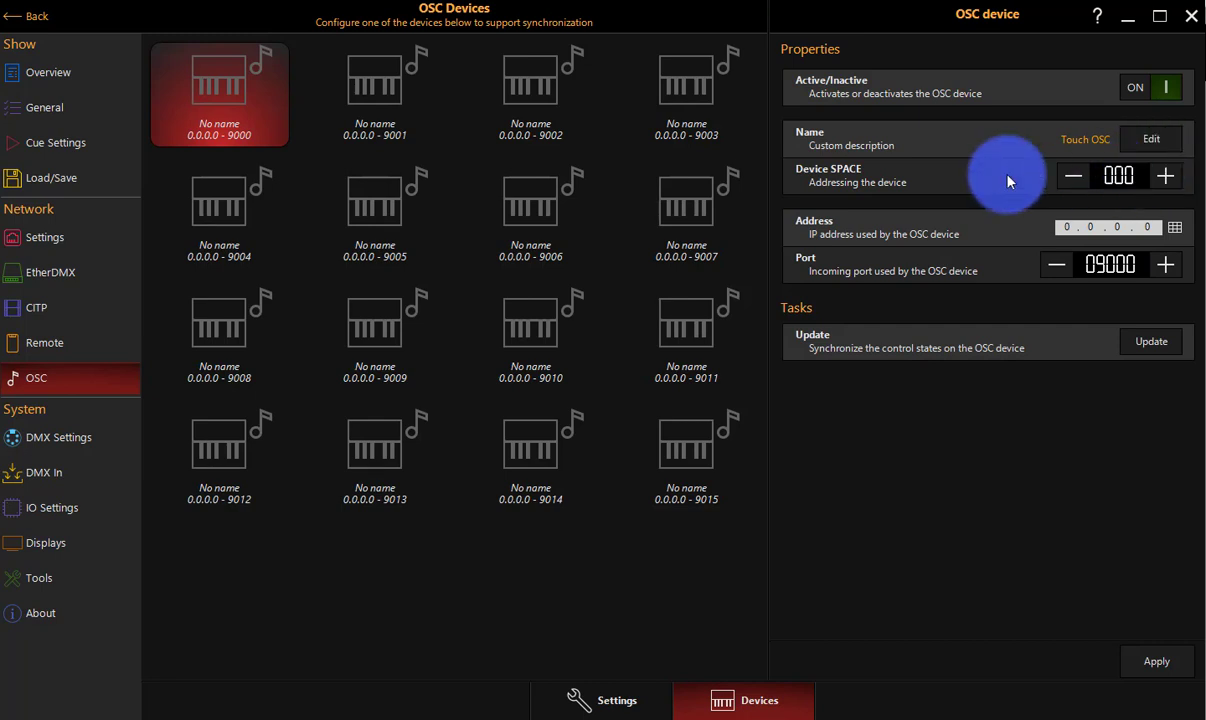
Leave the Touch OSC device's space at 0 and set its IP address to the tablet's local address, 192.168.0.105.
click(1165, 176)
click(1075, 176)
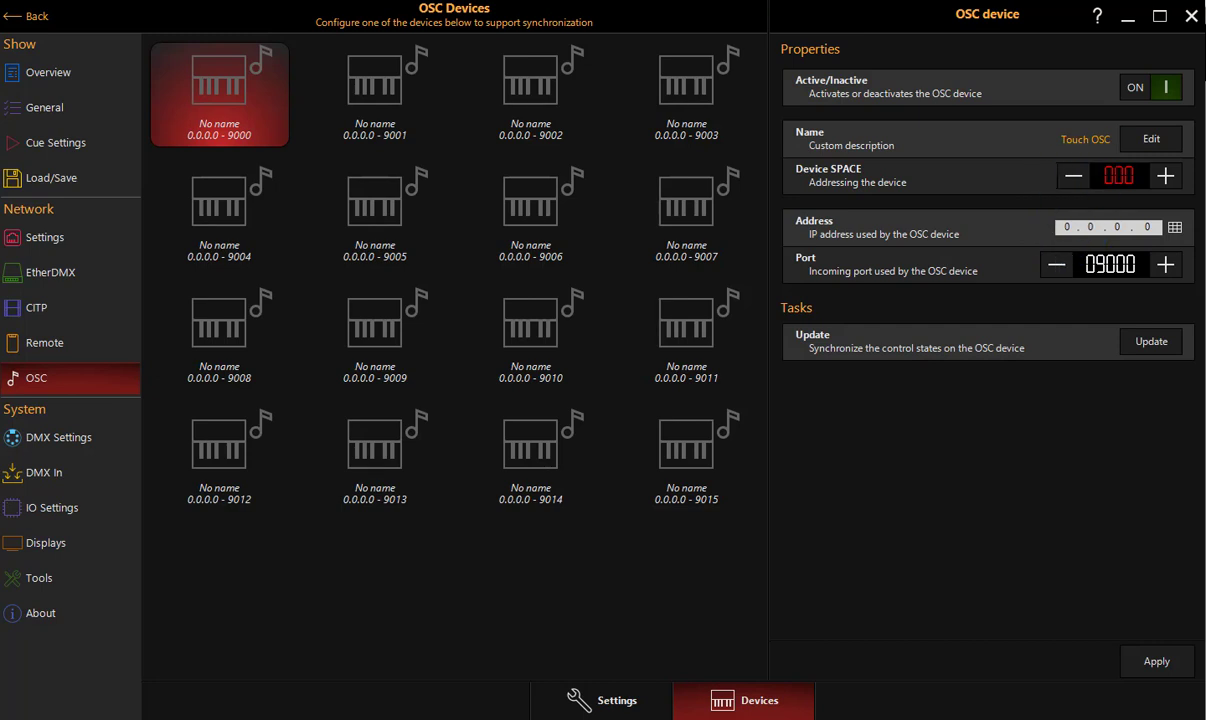
drag(1205, 10, 611, 25)
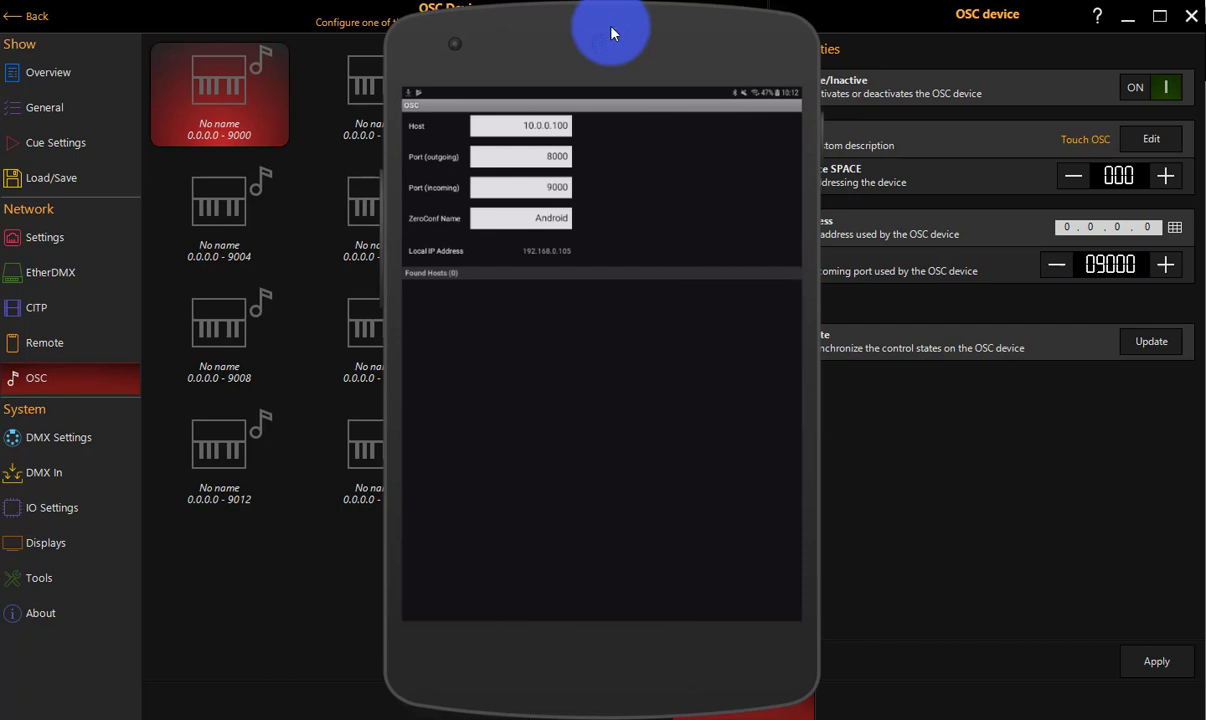
mouse_move(612, 33)
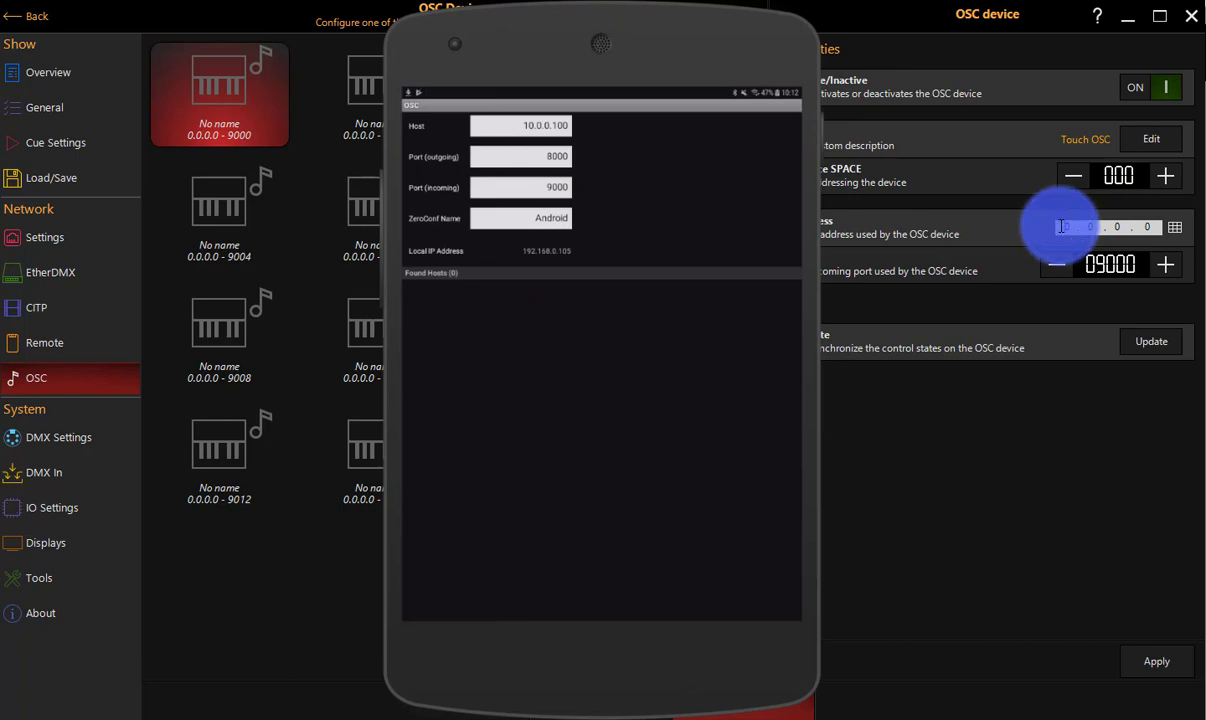
text(10)
text(2.168.0.105)
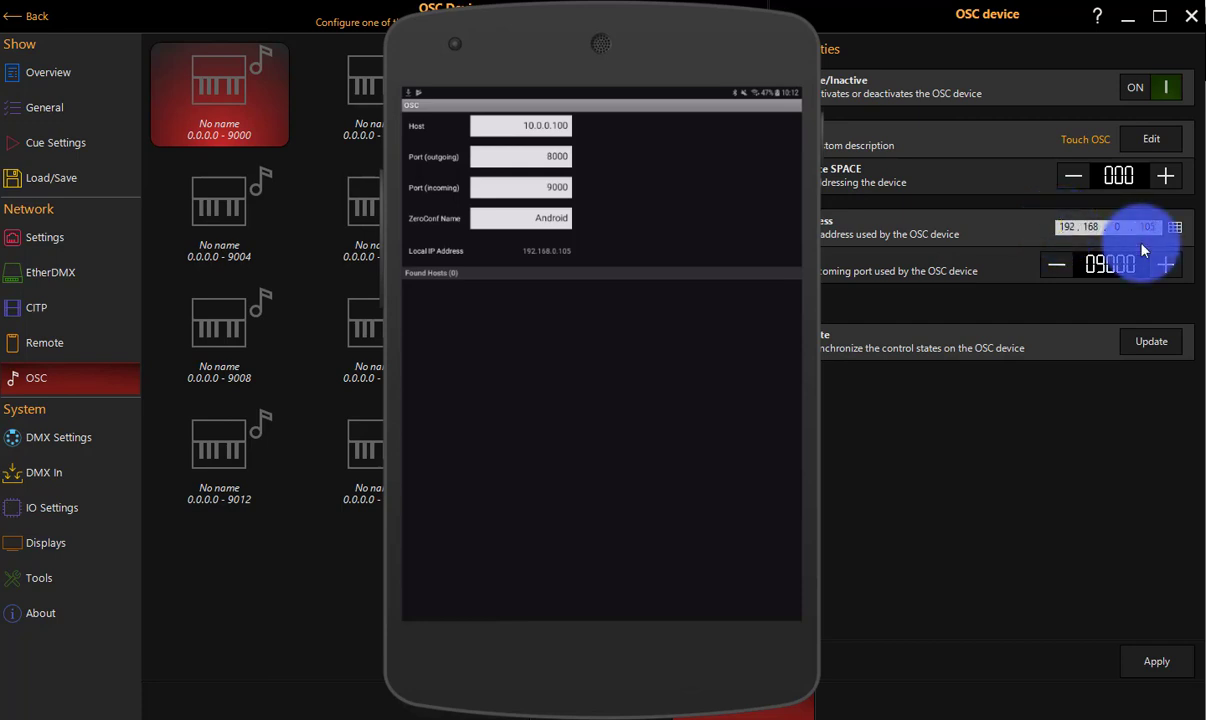
Set the Touch OSC device's incoming port to 9000, then update and apply the device settings.
drag(538, 25, 301, 22)
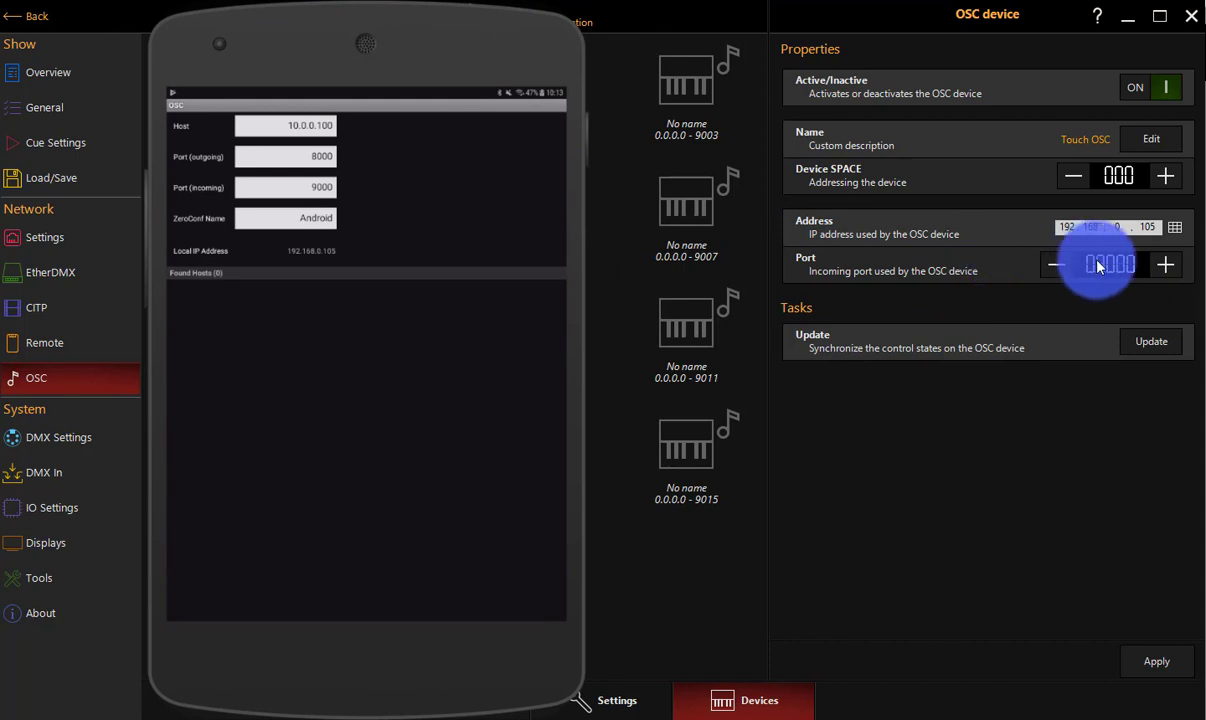
text(9000)
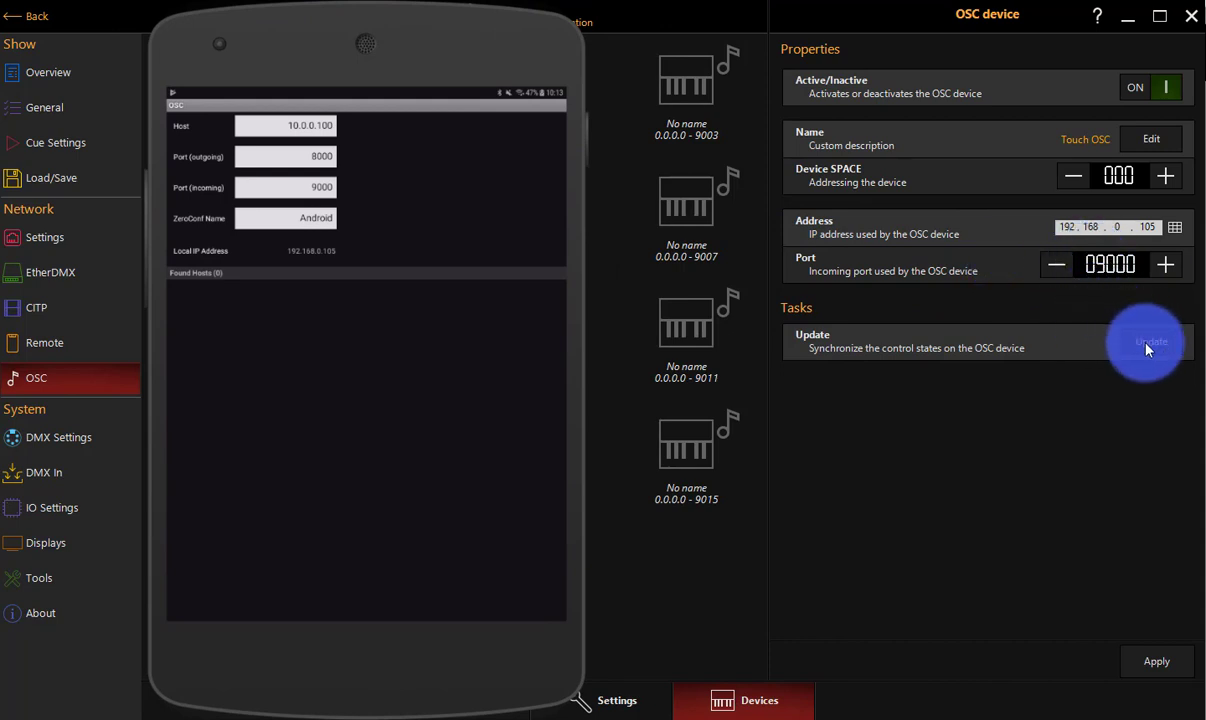
click(1147, 345)
click(1154, 661)
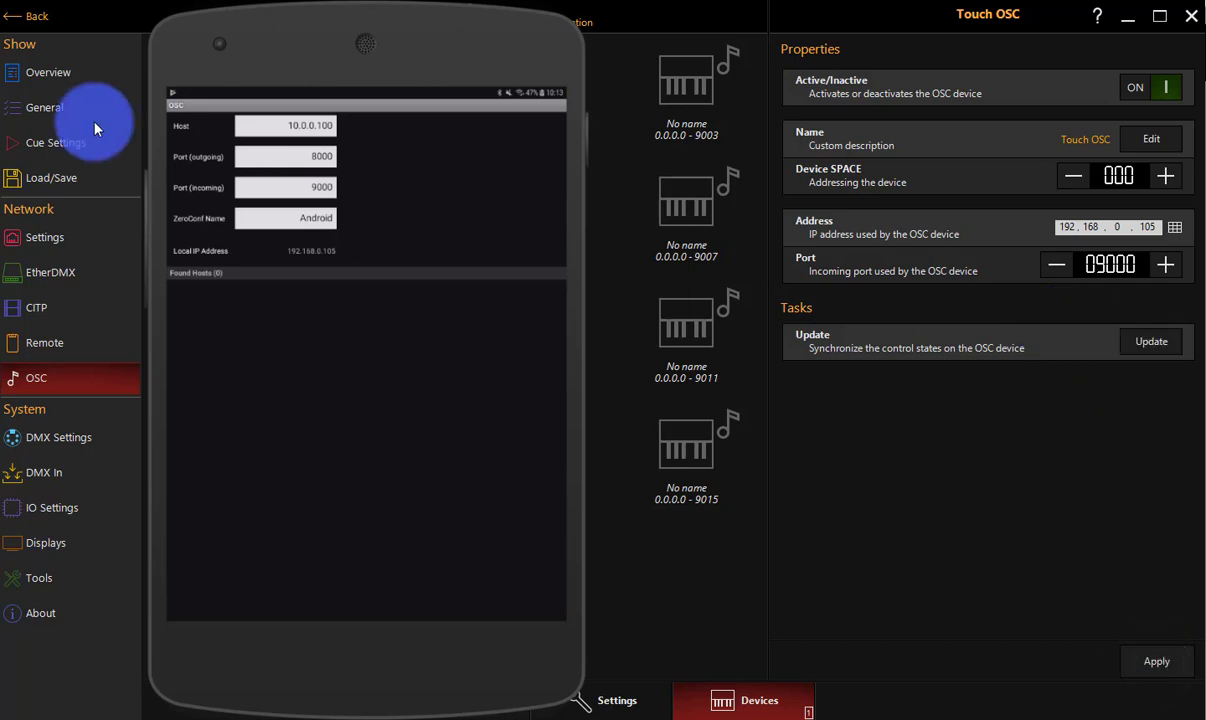
In the tablet's OSC connection settings, set the host to the console's Ethernet address, 192.168.0.109.
mouse_move(256, 85)
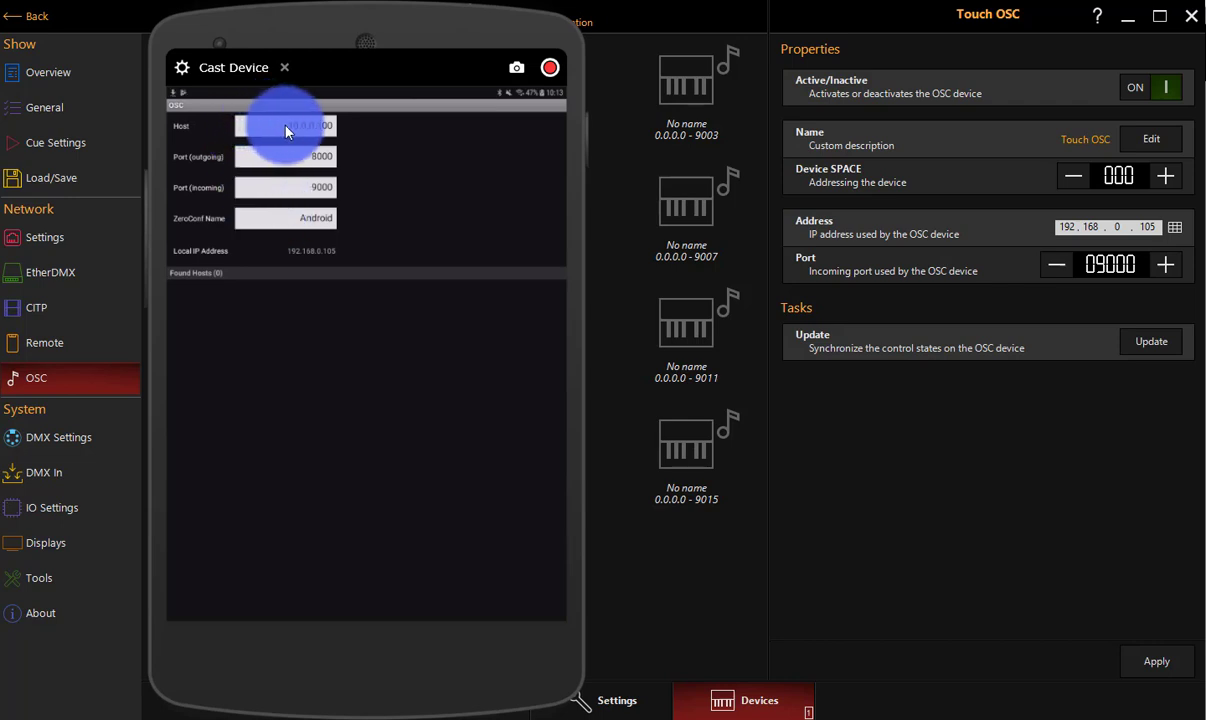
click(286, 131)
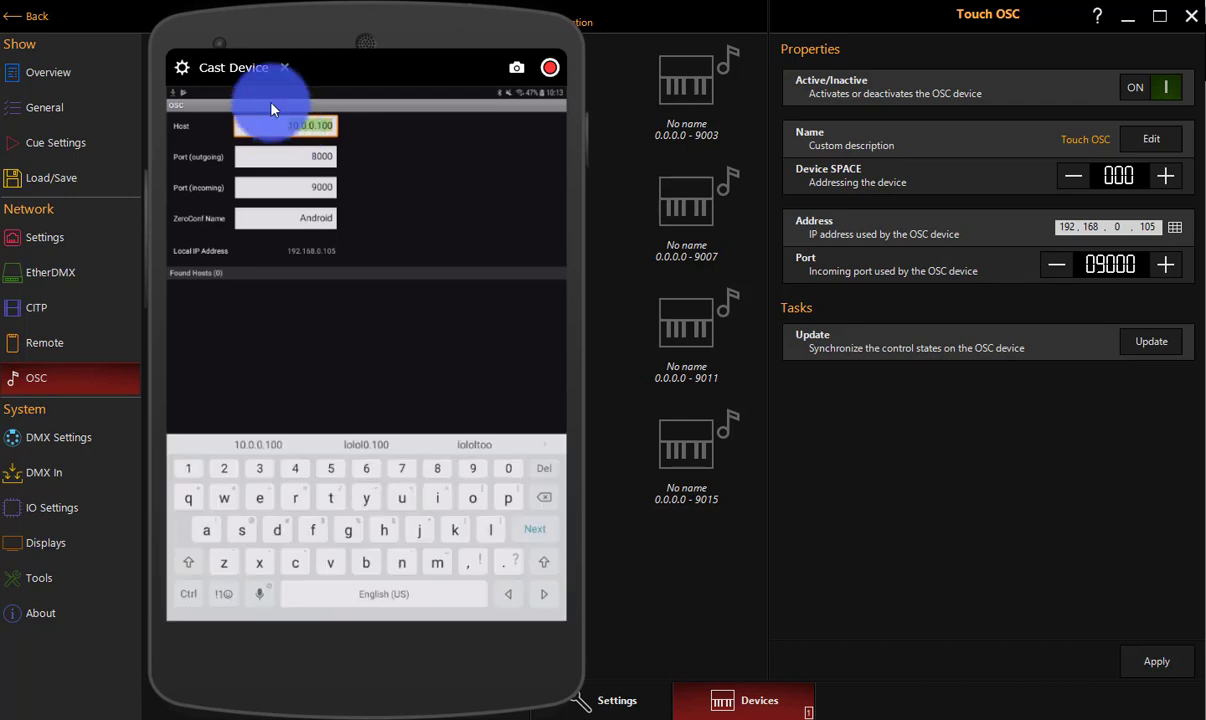
drag(265, 32, 821, 32)
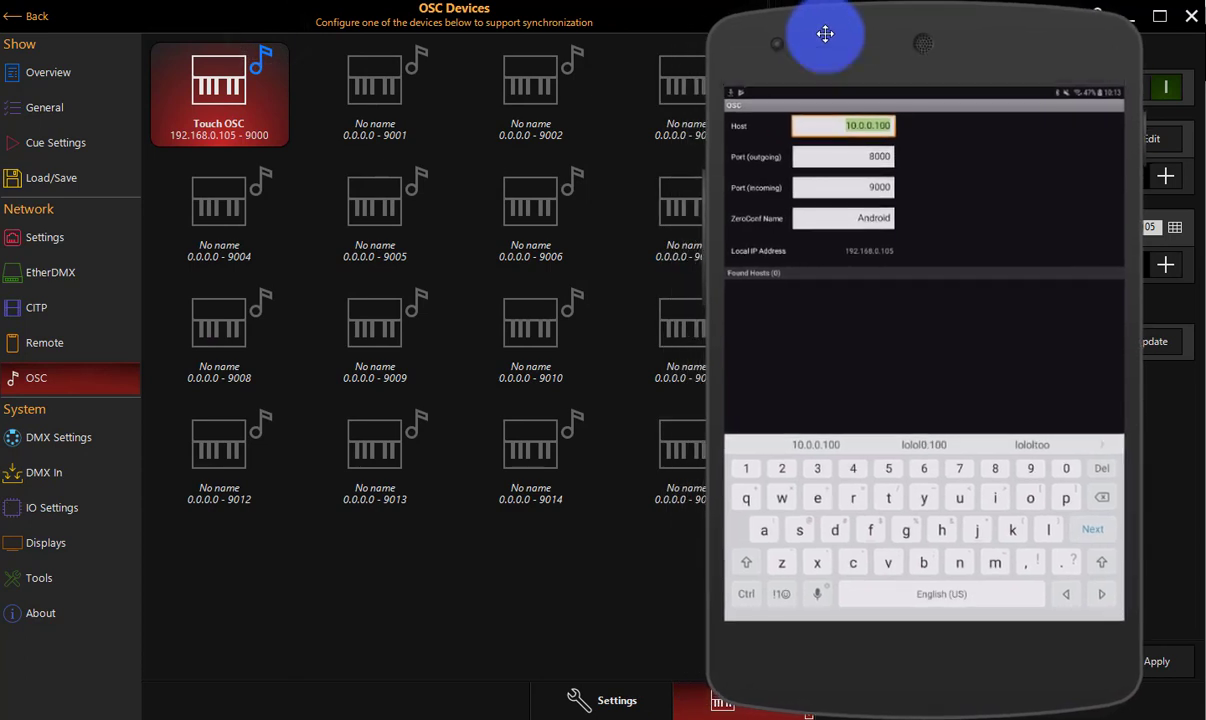
click(44, 240)
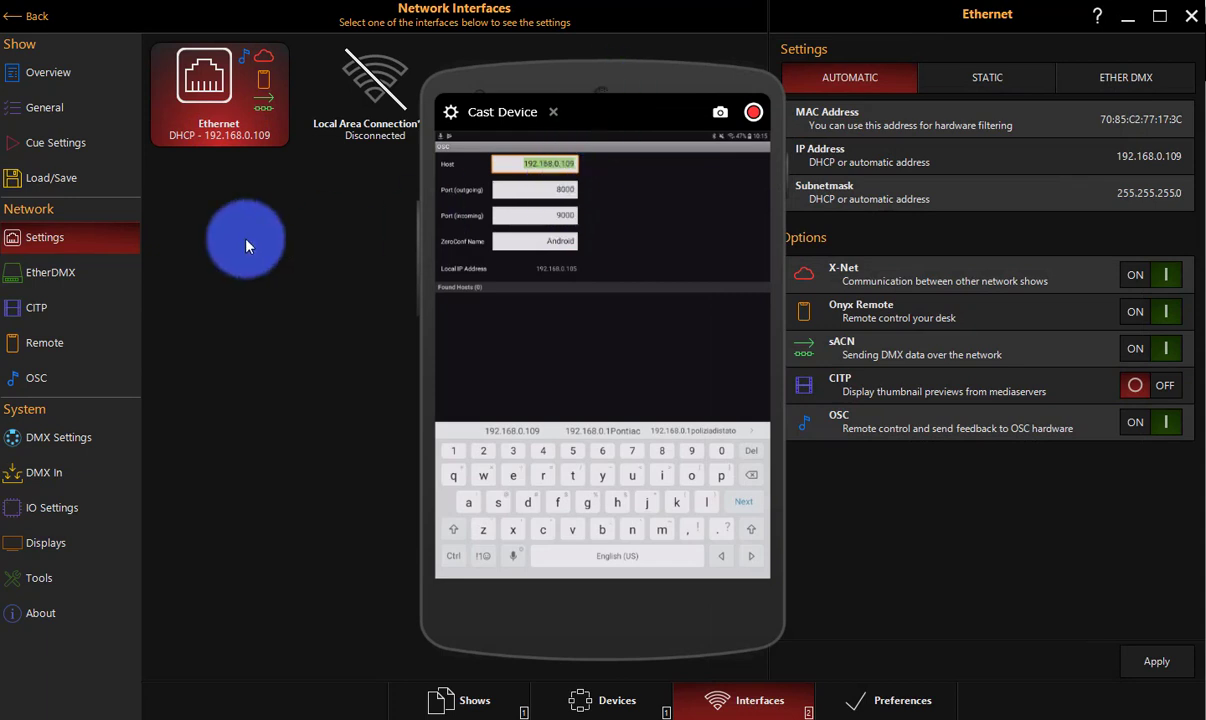
Compare the console's OSC port and Touch OSC device settings with the ports and addresses entered on the tablet.
click(25, 378)
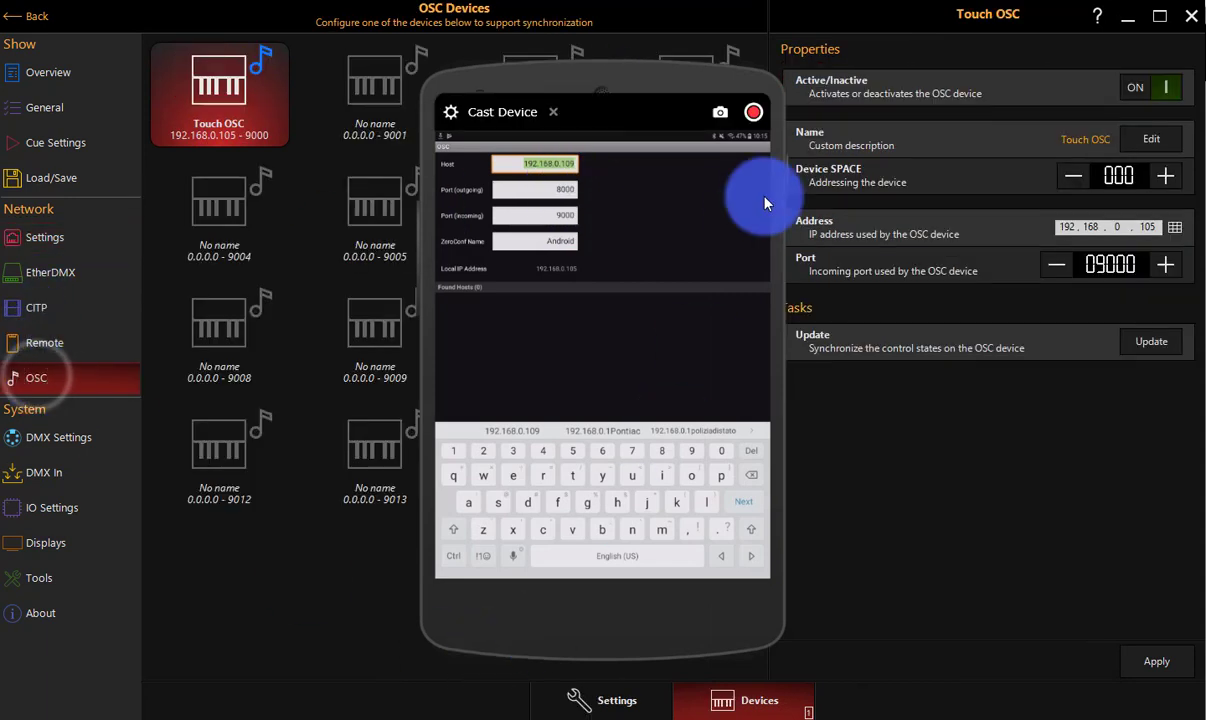
drag(654, 73, 582, 55)
click(612, 702)
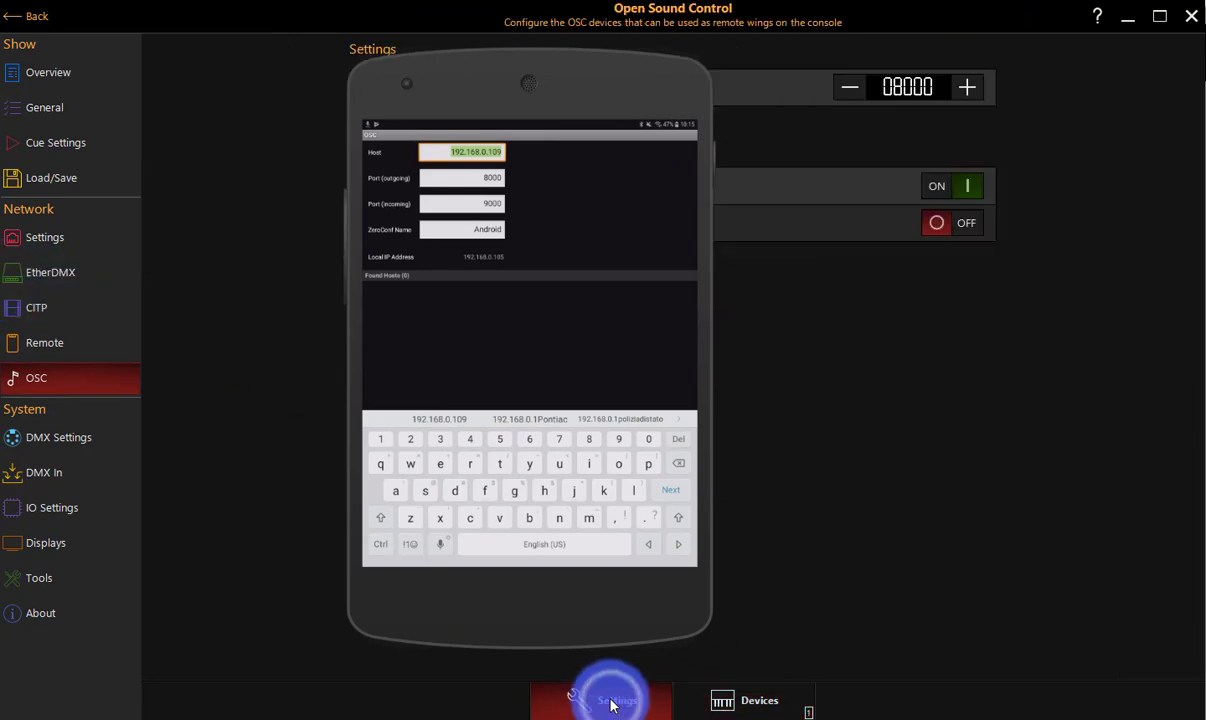
click(727, 700)
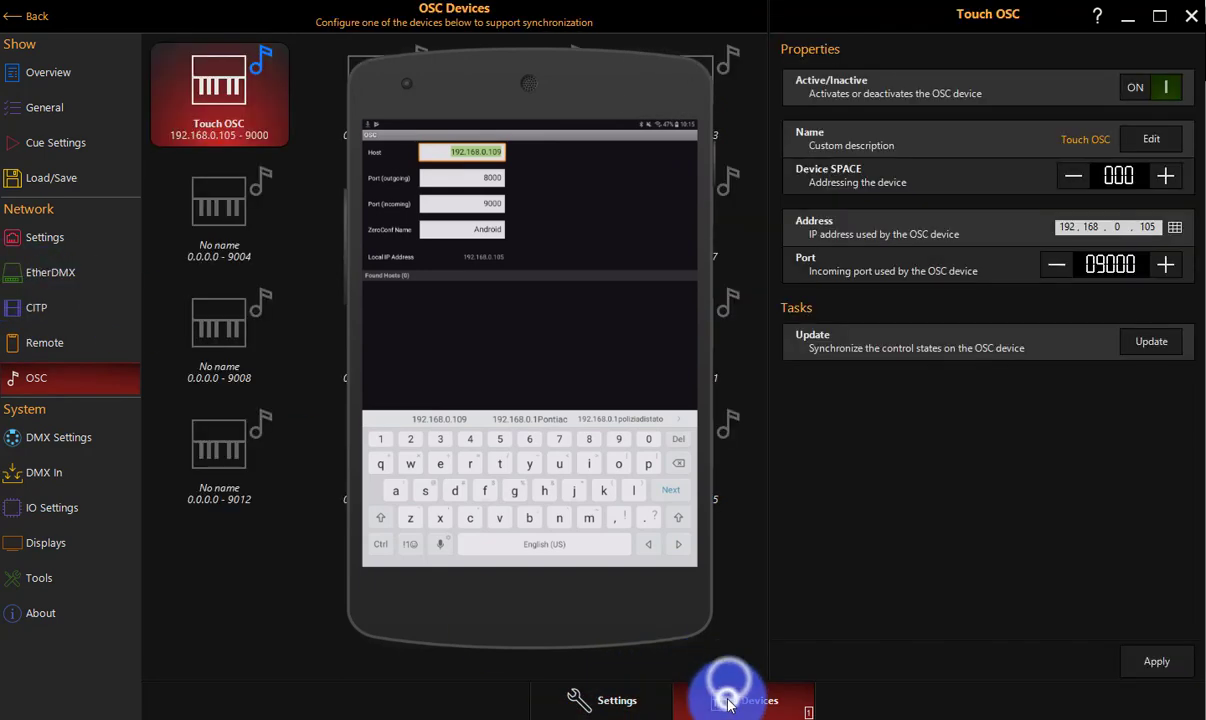
click(513, 203)
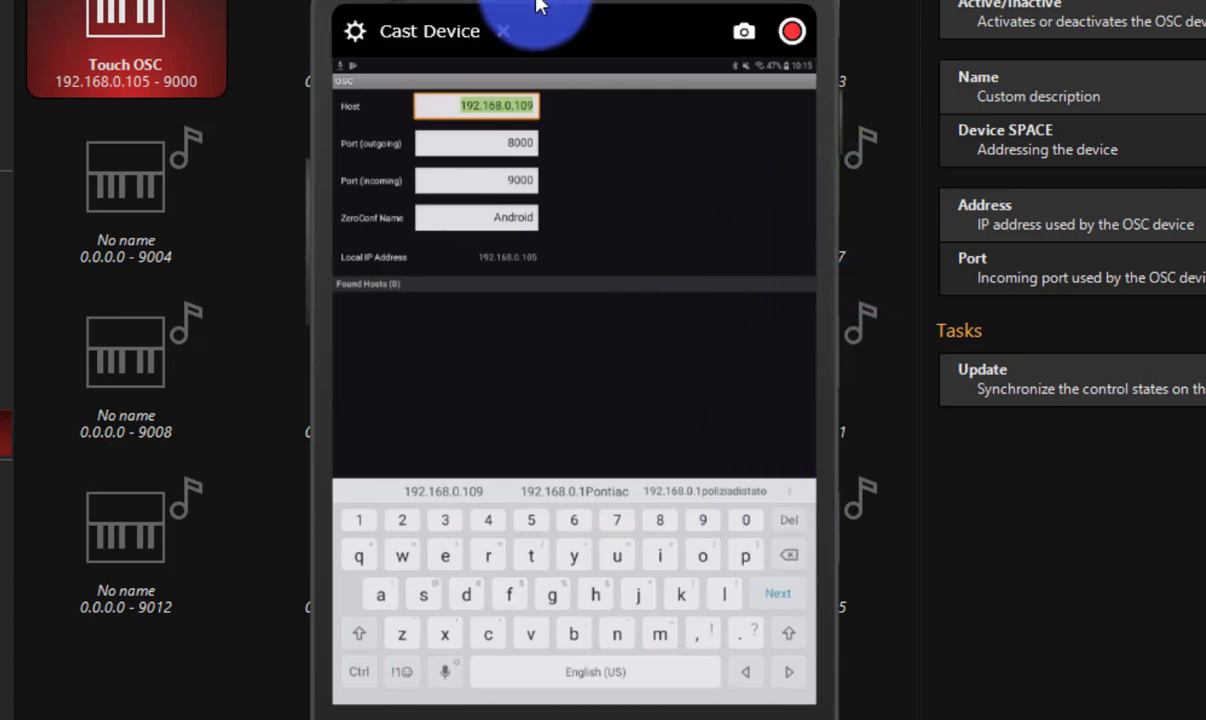
drag(537, 5, 459, 5)
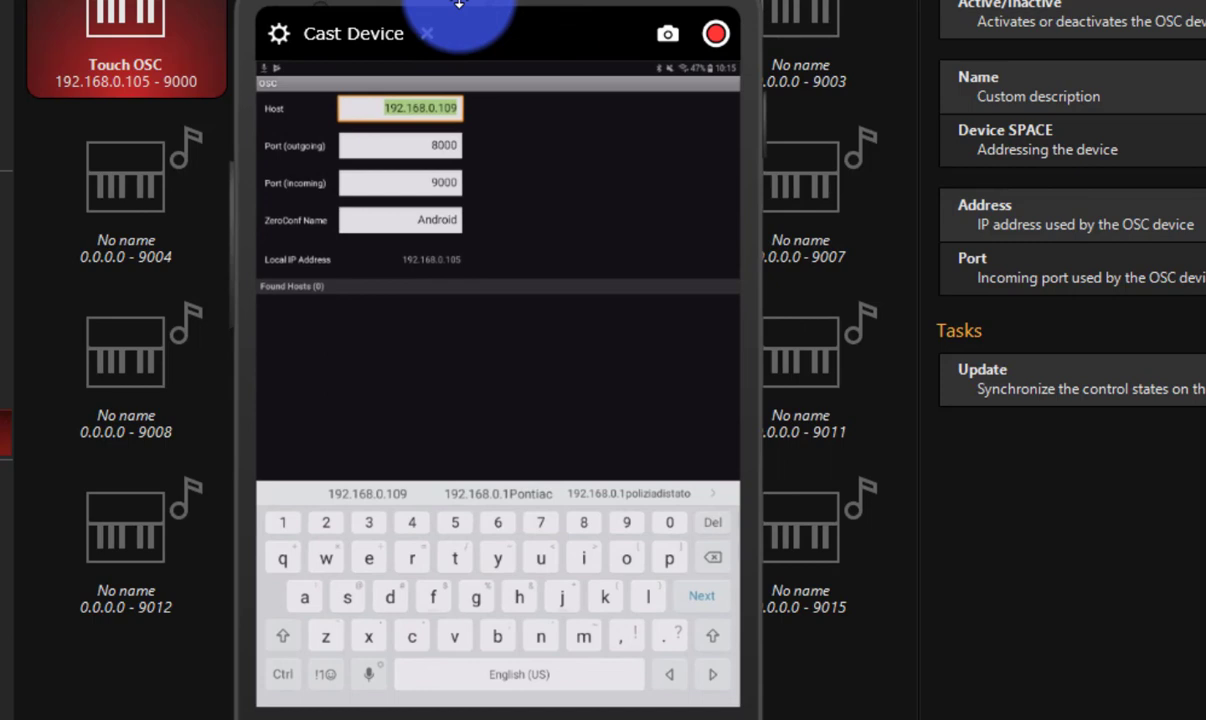
Go through the tablet's host, outgoing port, incoming port and ZeroConf name entries and confirm the connection settings.
key(Tab)
key(Tab)
key(Tab)
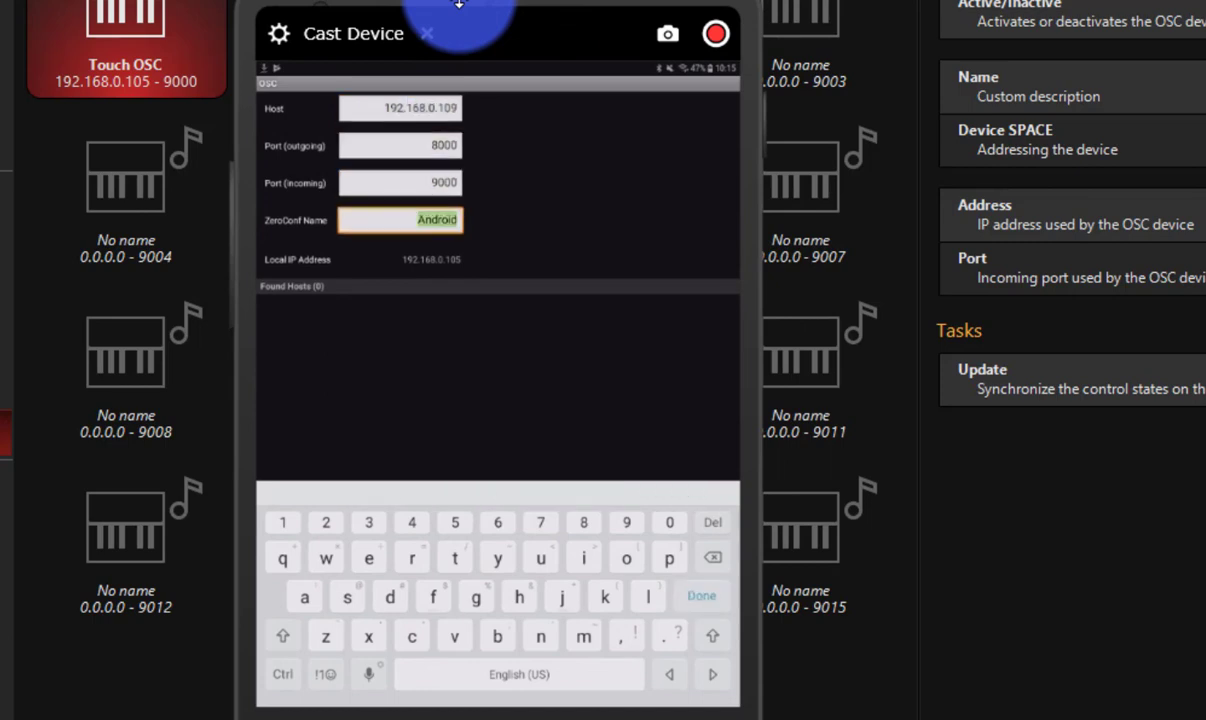
key(Return)
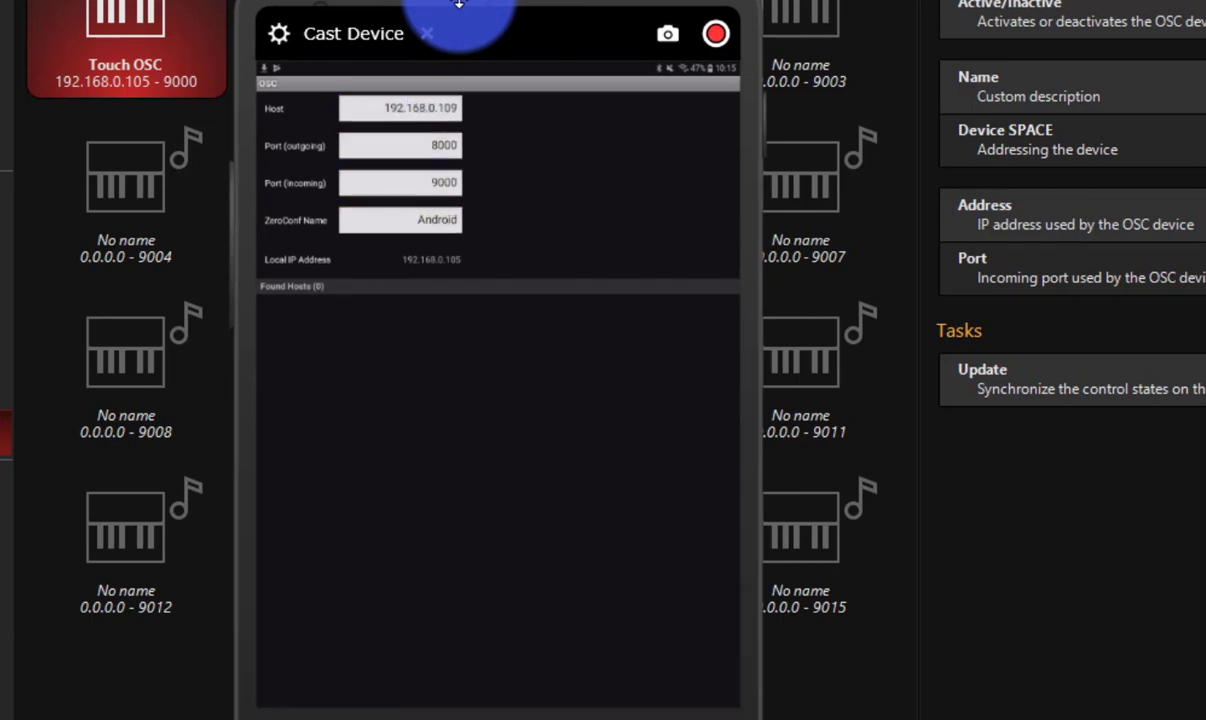
key(Escape)
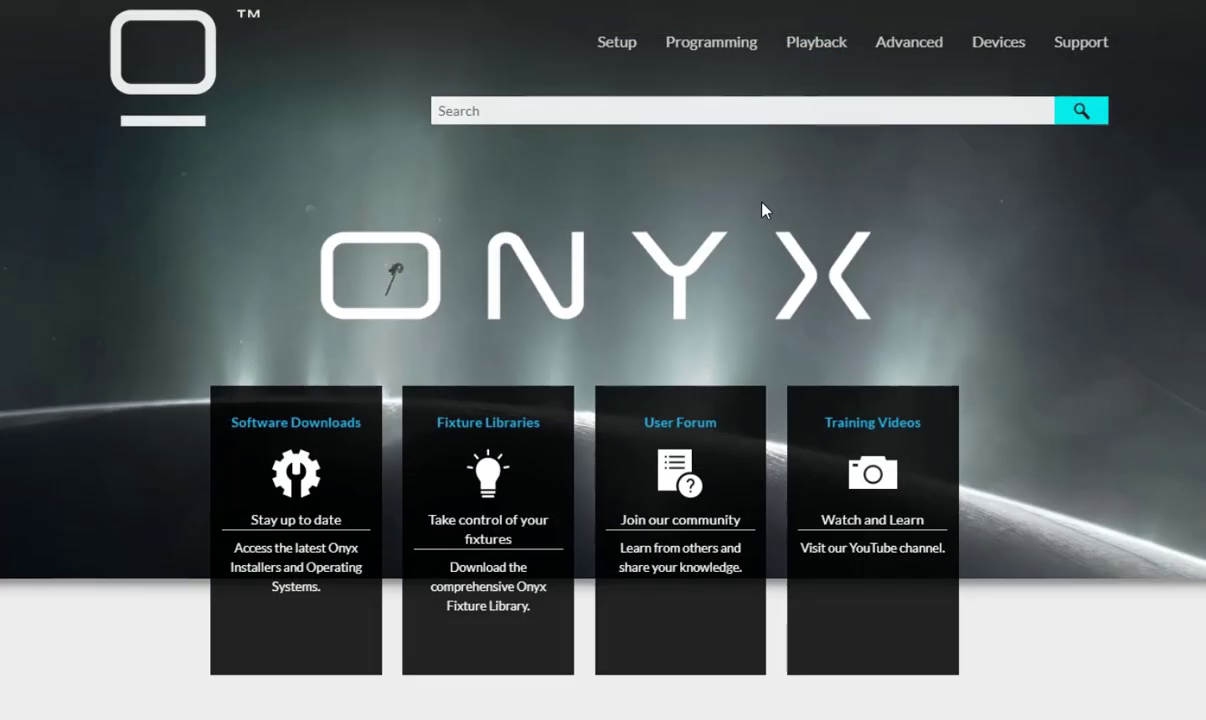
Switch to the ONYX support website and open its advanced Networking topic.
mouse_move(891, 46)
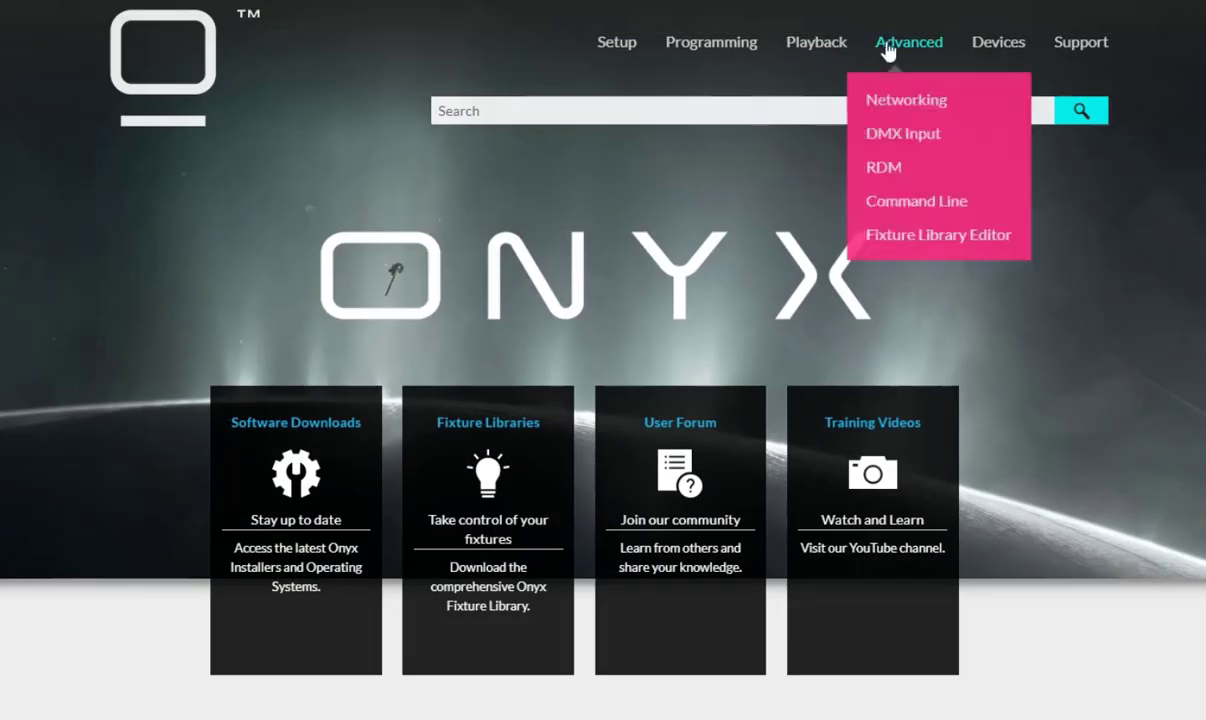
click(904, 100)
click(903, 444)
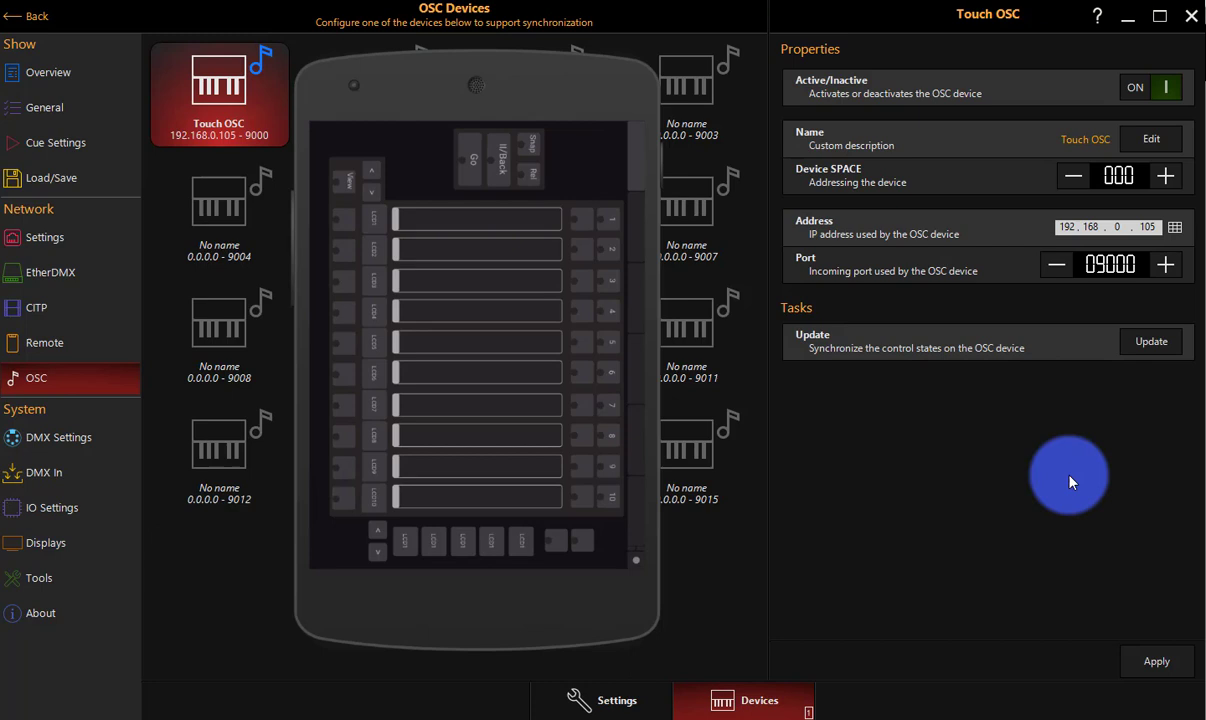
Back in ONYX, synchronize the control states on the Touch OSC device and bring up the tablet layout's command keypad page.
click(1158, 345)
click(1090, 626)
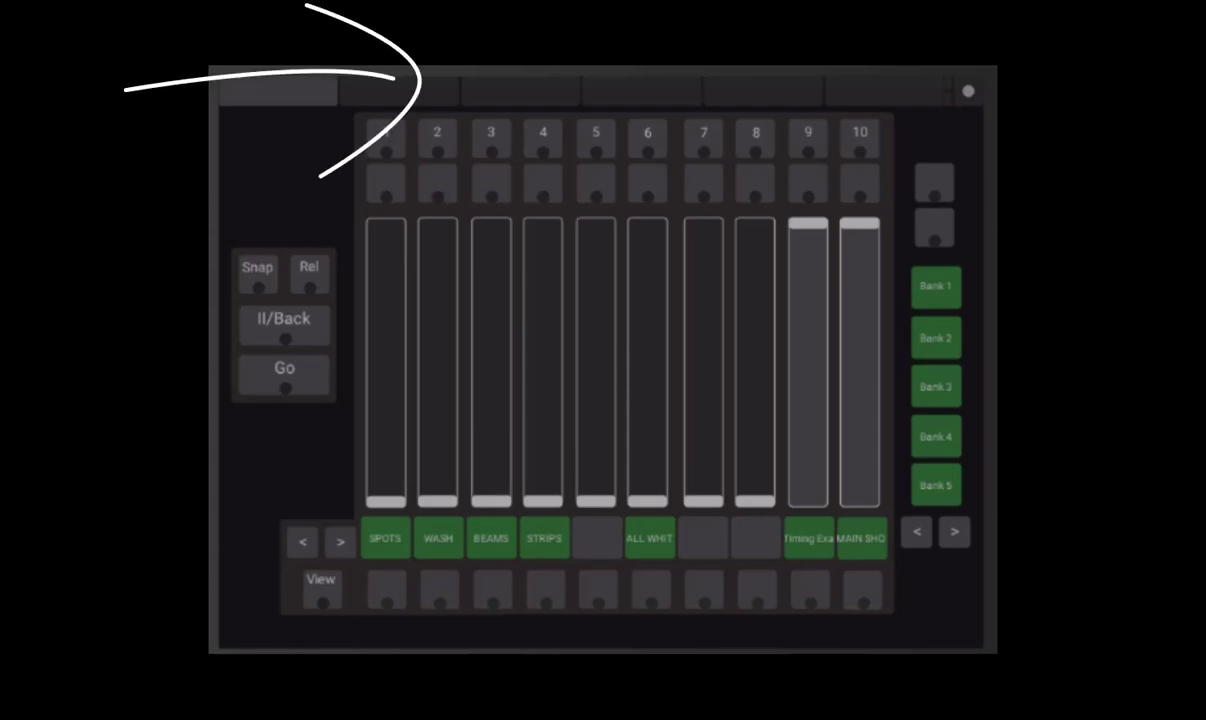
click(399, 90)
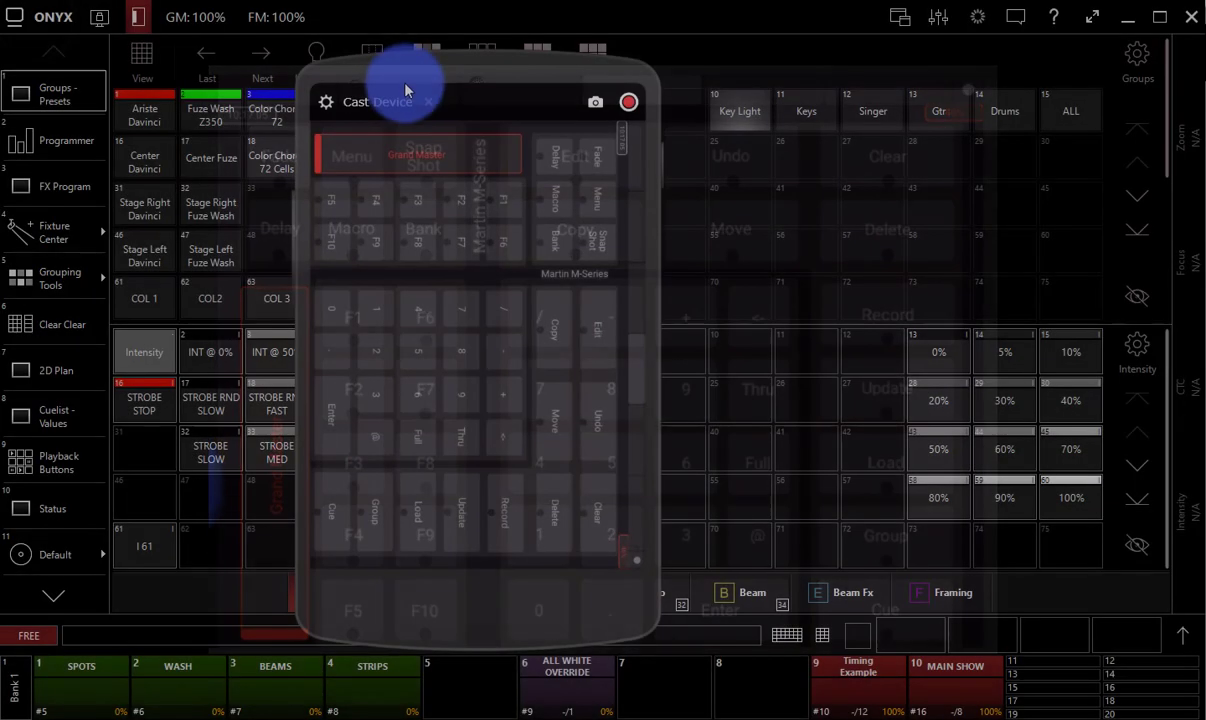
Select fixtures 1 through 5 and set their intensity to full, keeping the tablet view beside the groups.
drag(404, 89, 900, 34)
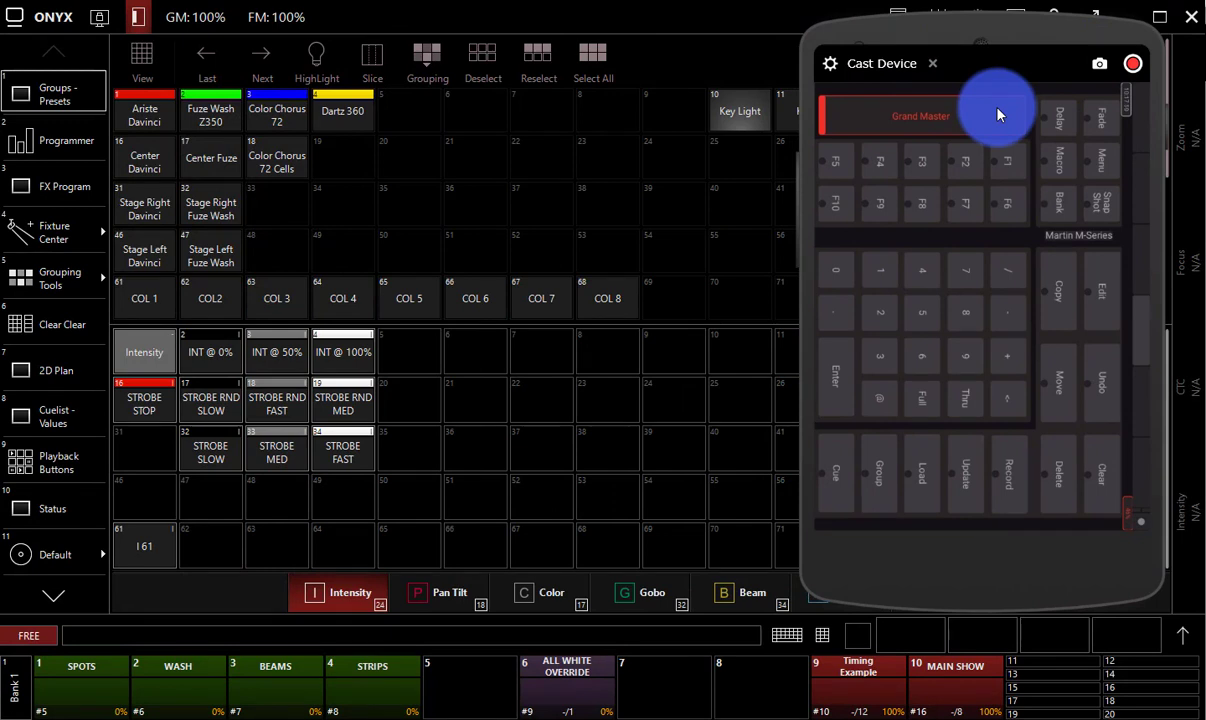
key(1)
key(t)
key(5)
key(a)
key(f)
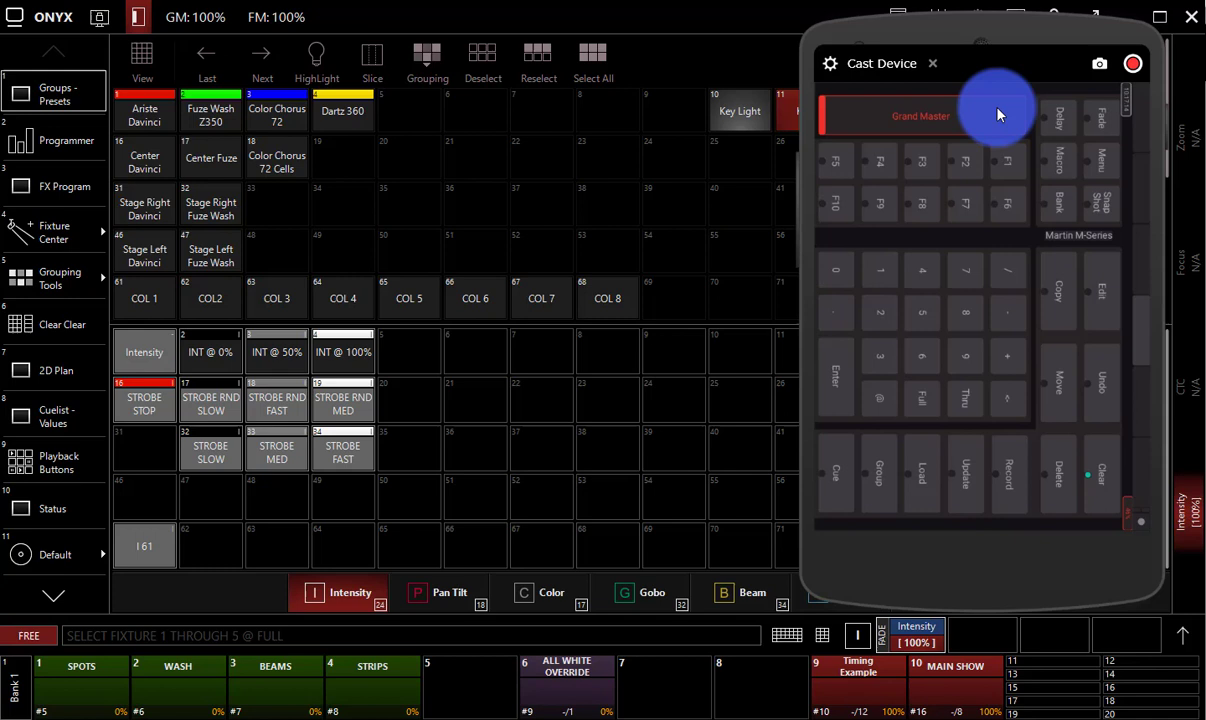